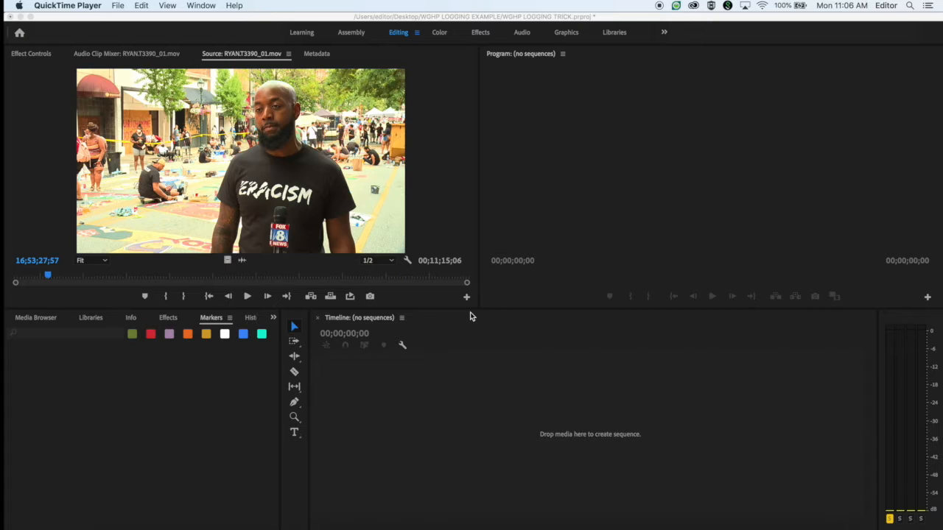
Step: Switch to Finder, preview the marker text file in the BIG OL TREE folder and its sharing options, and close the window
left_click(295, 525)
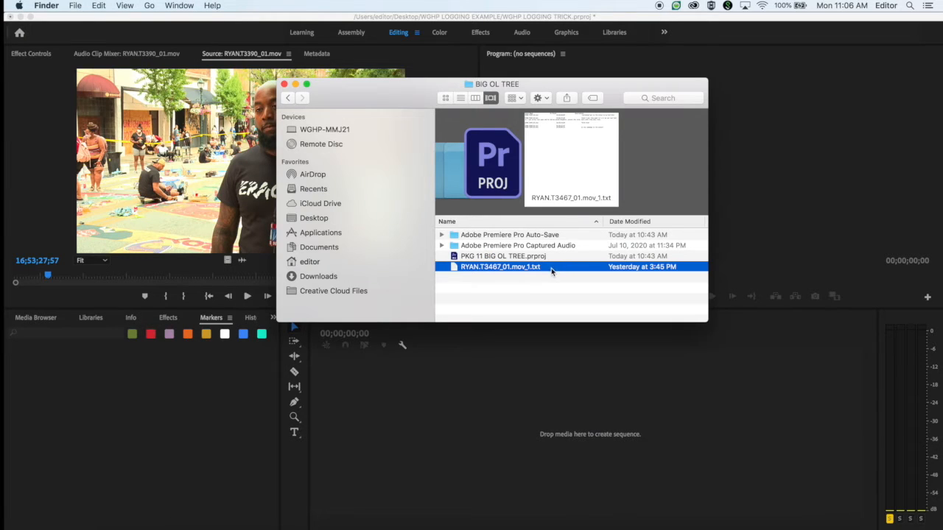
key("space")
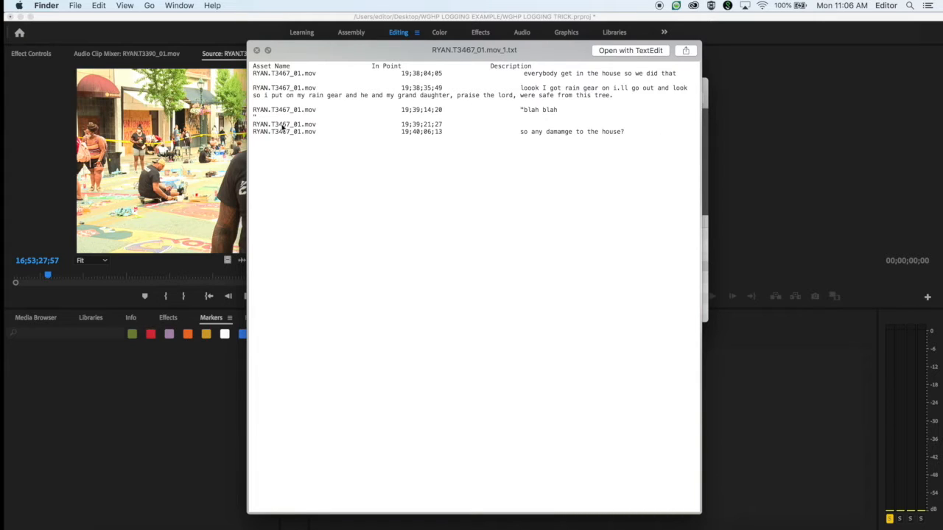
left_click(685, 50)
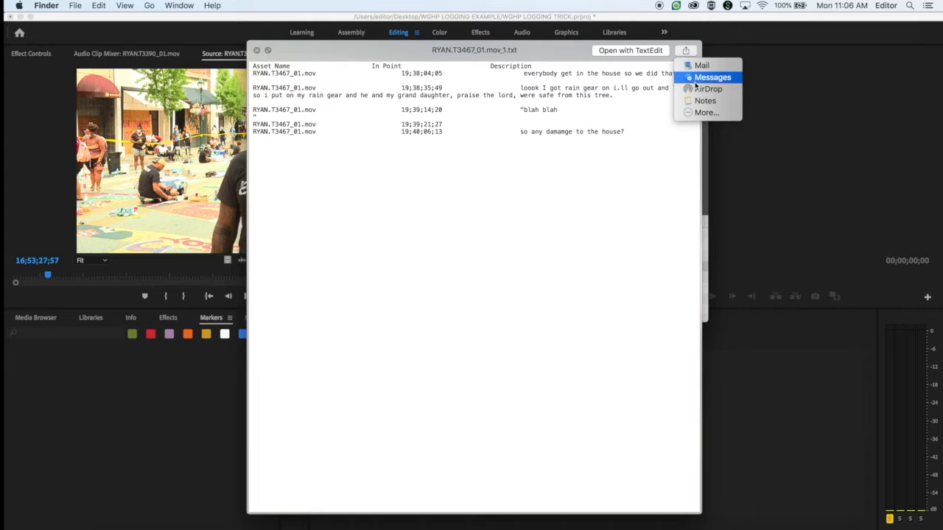
left_click(373, 72)
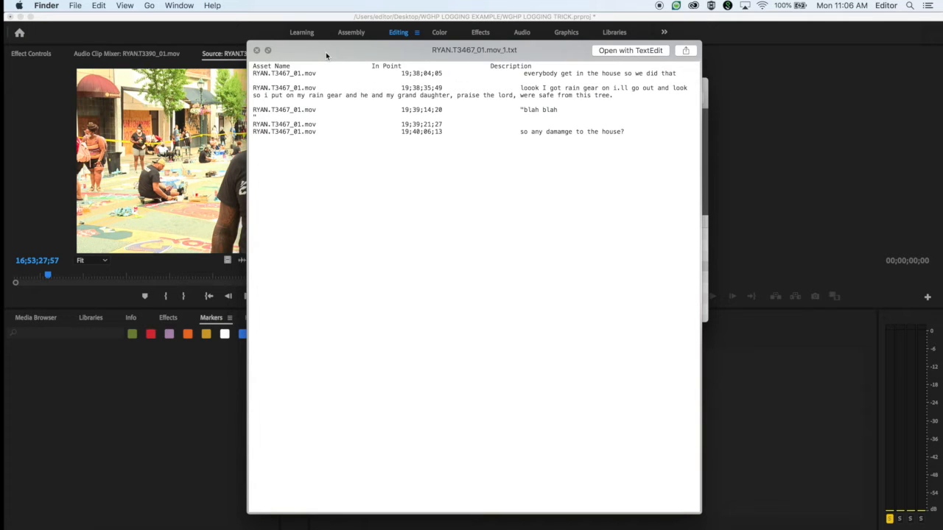
key("space")
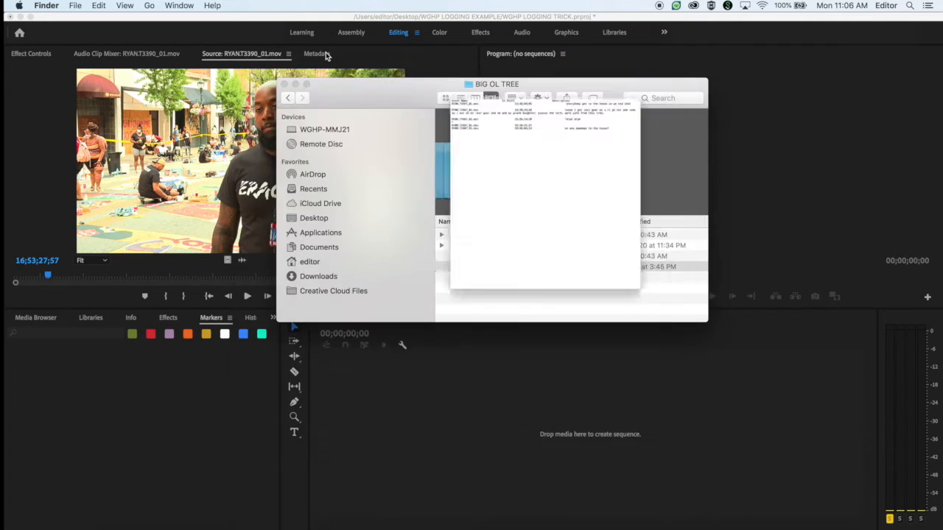
left_click(286, 85)
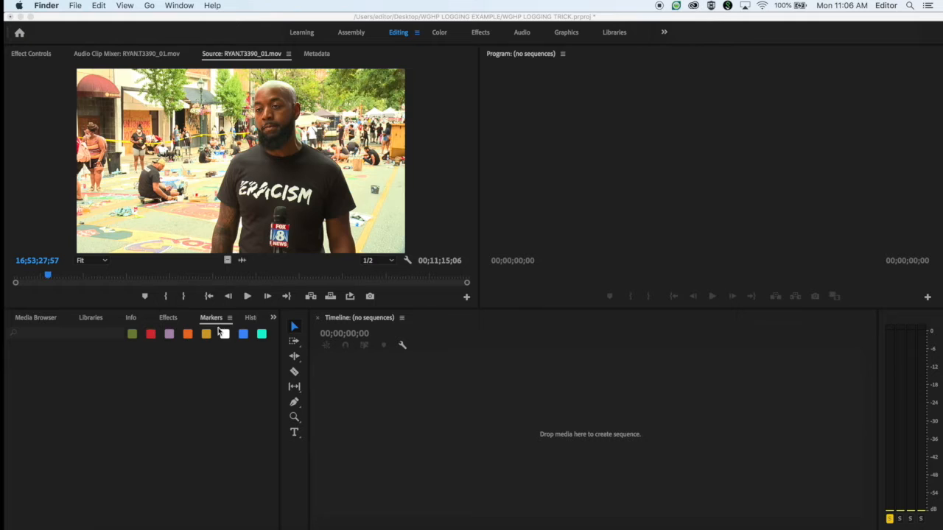
Step: Return to Premiere Pro and check that the Markers panel is enabled
left_click(42, 88)
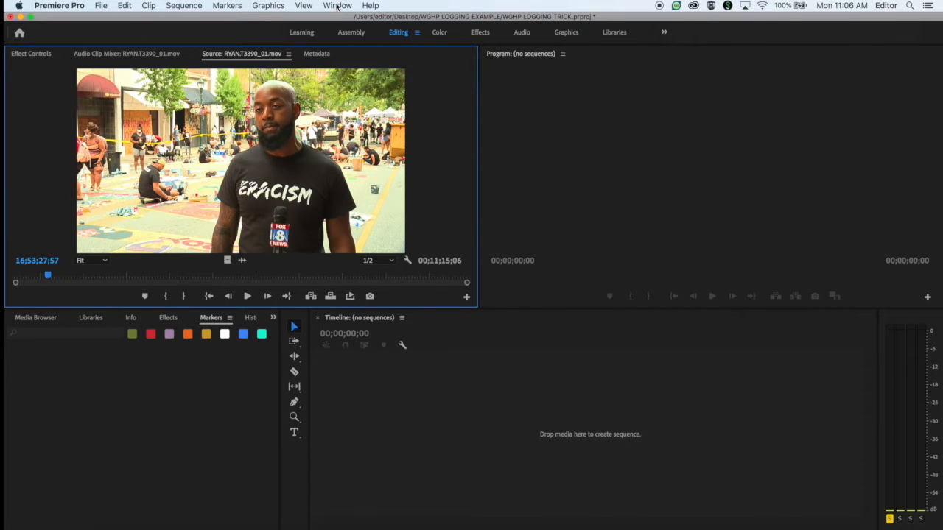
left_click(336, 6)
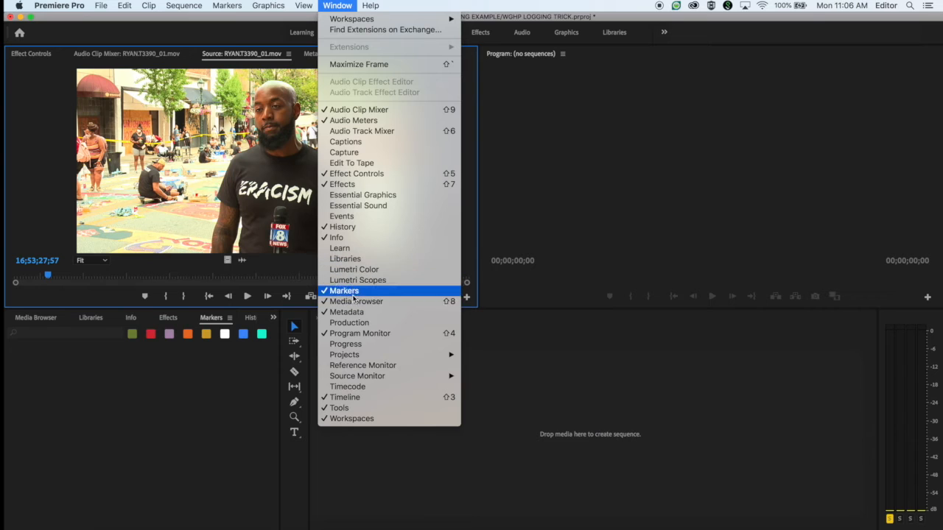
left_click(324, 292)
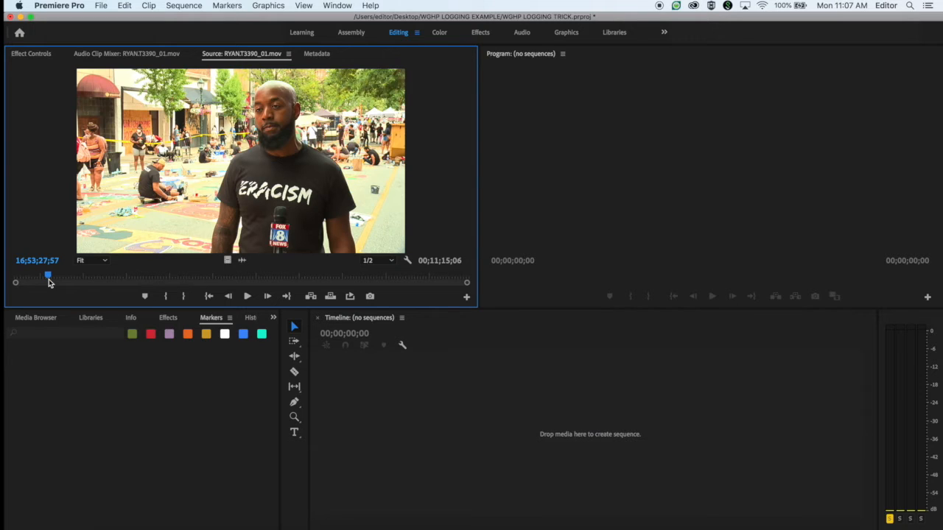
Step: Mark an in point at 16;53;27;57, play the sound bite, and mark an out point about seven seconds after it
key("i")
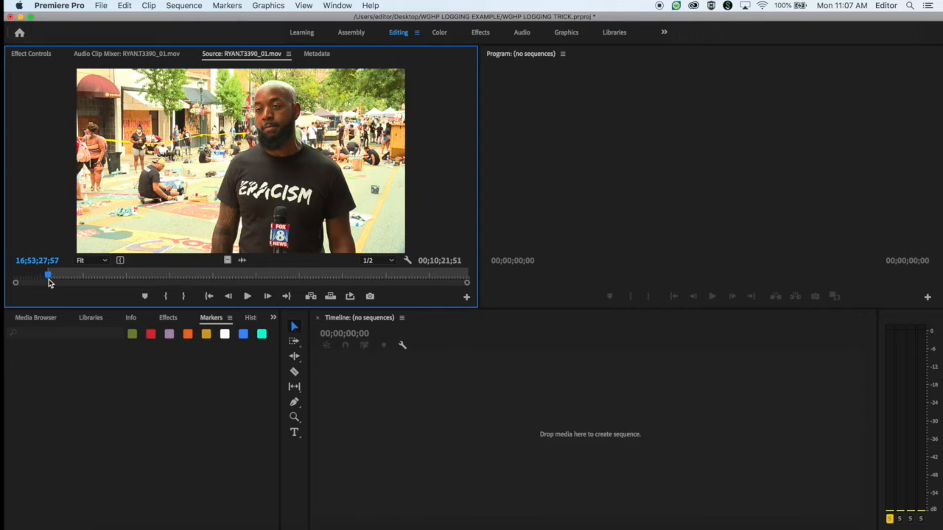
key("space")
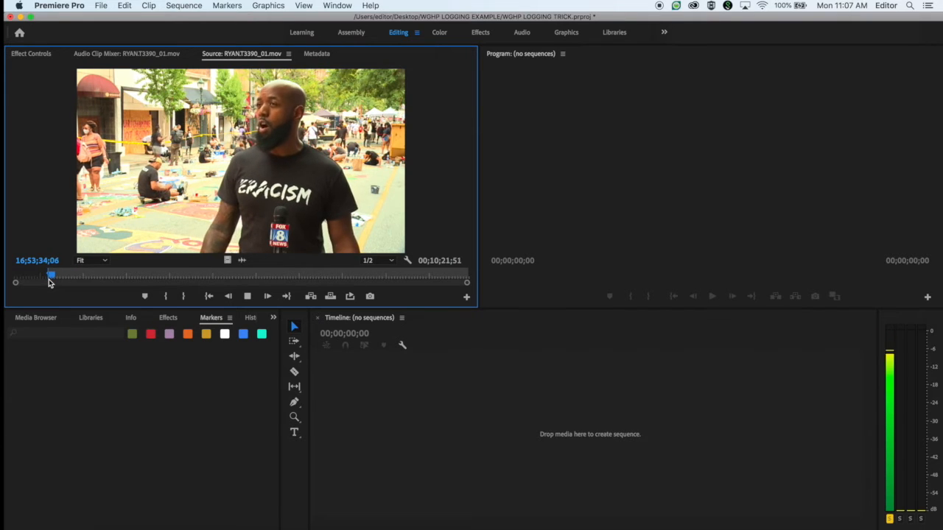
key("space")
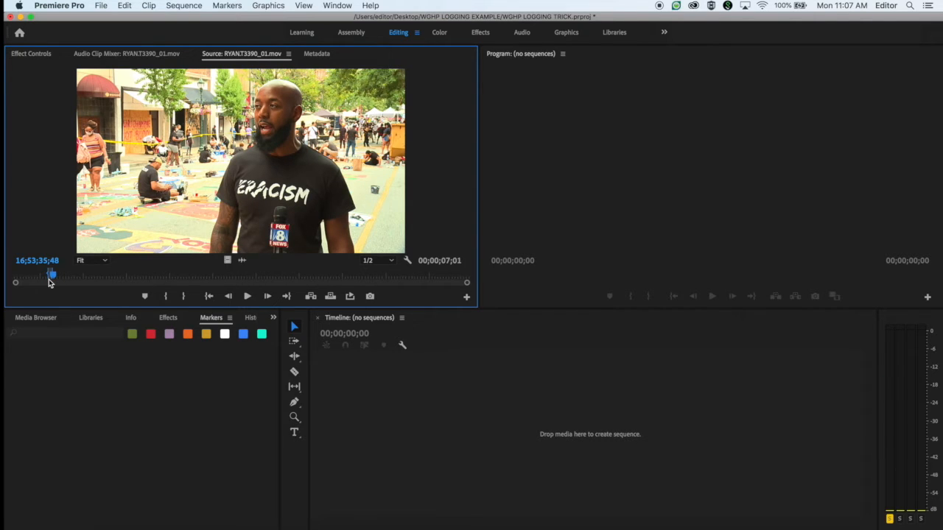
Step: Add a marker at 16;53;27;57 with a comment quoting the bite, from "It was an extensive process" to "the heart of Greensboro"
left_click(50, 280)
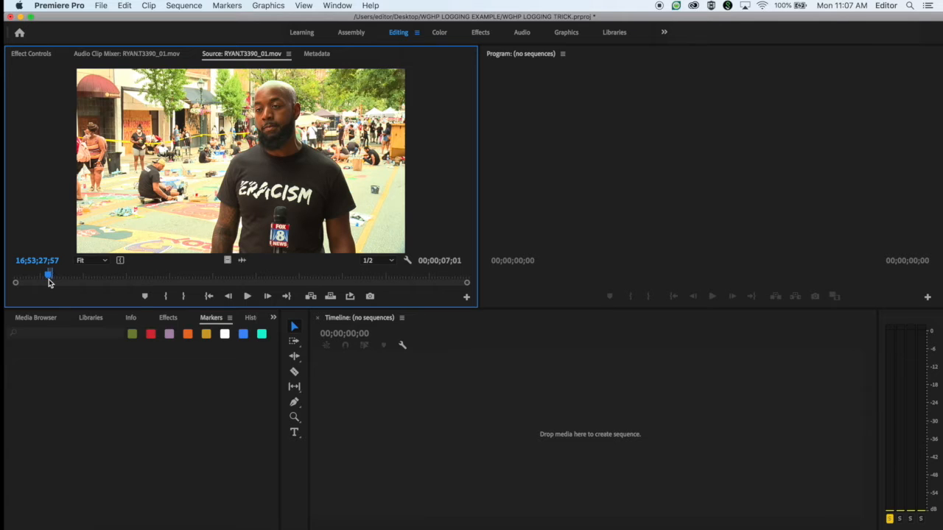
key("cmd+s")
key("m")
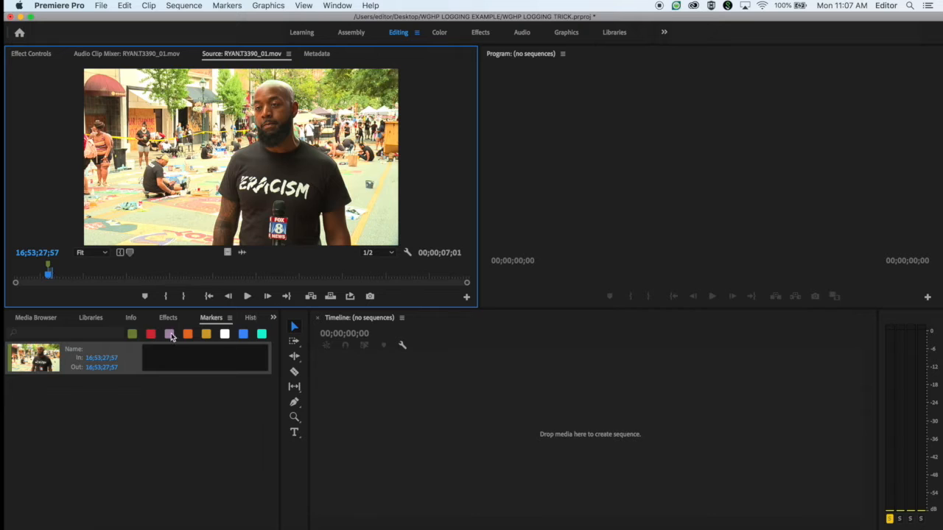
left_click(161, 362)
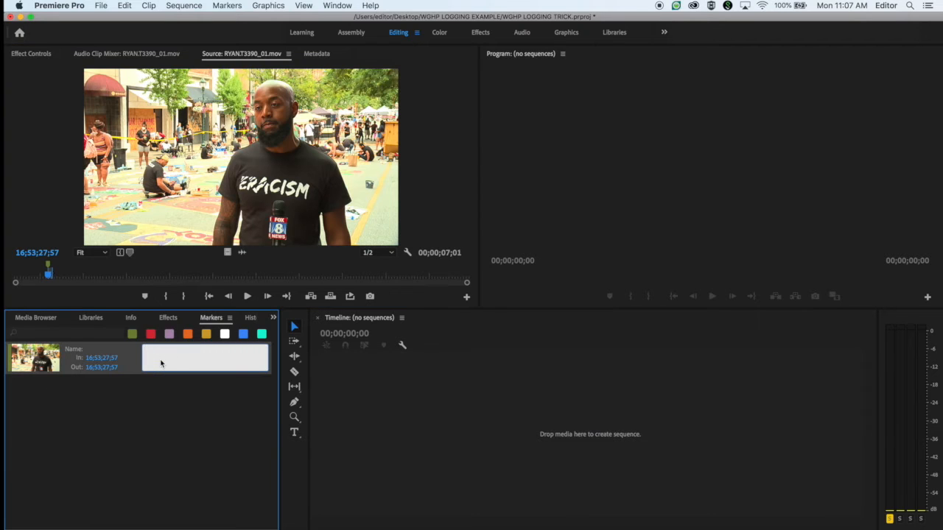
key("super+v")
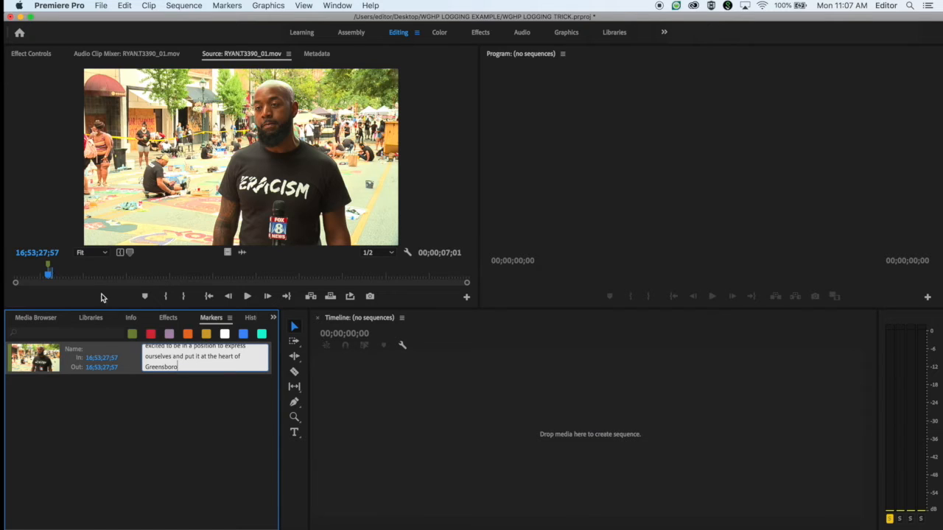
left_click(87, 271)
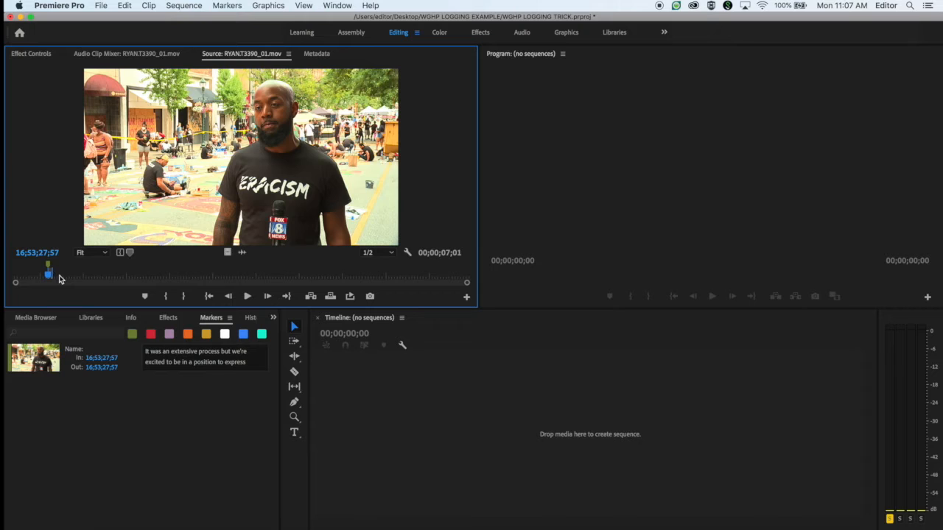
Step: Filter the marker list to show red and green markers
left_click(151, 334)
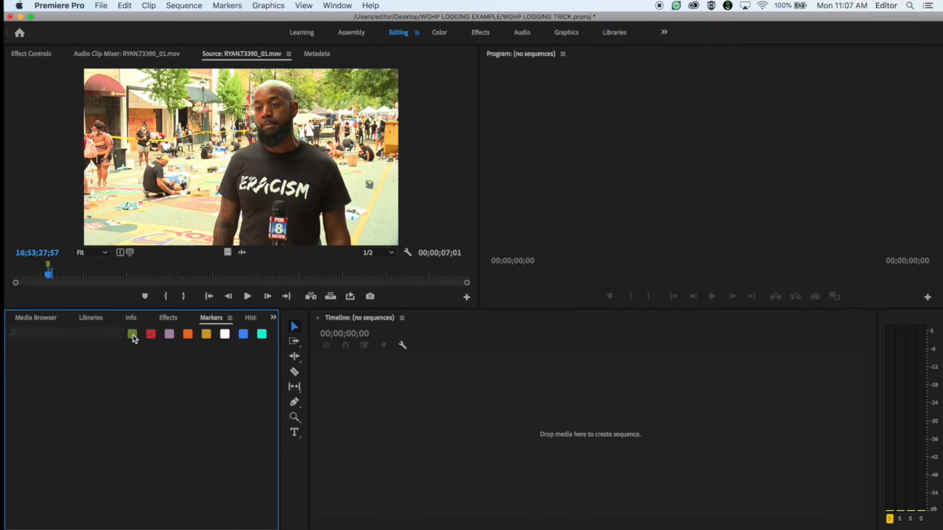
left_click(132, 334)
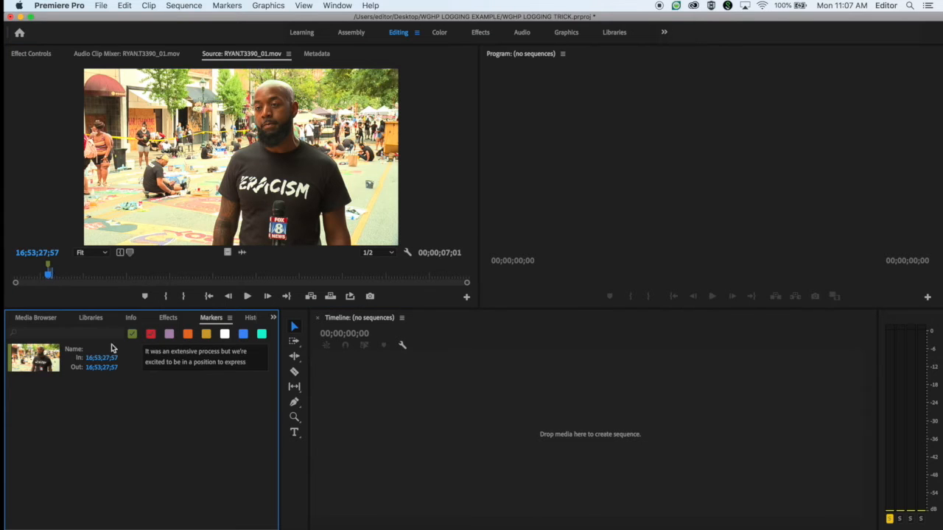
Step: Add three more markers to the source clip at 16;55;13;32, 16;57;03;19 and 16;59;00;33
left_click(119, 276)
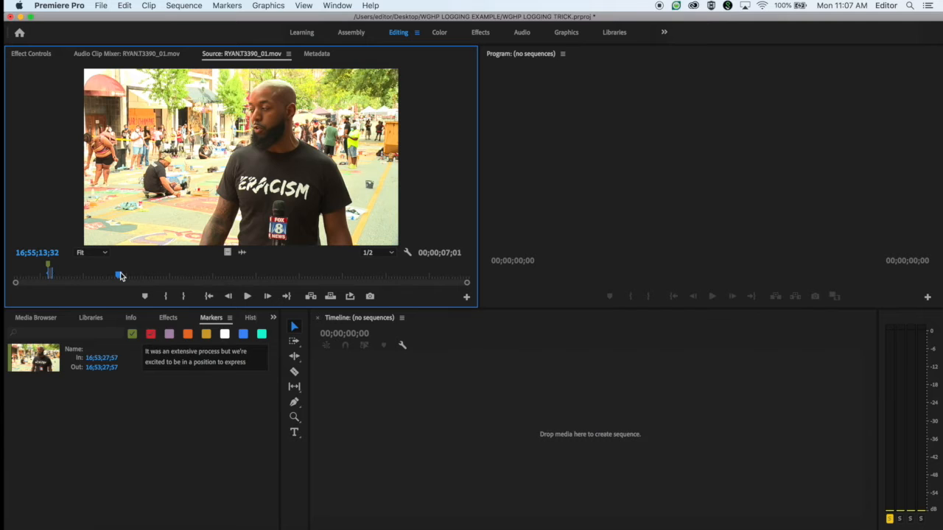
key("m")
left_click(193, 276)
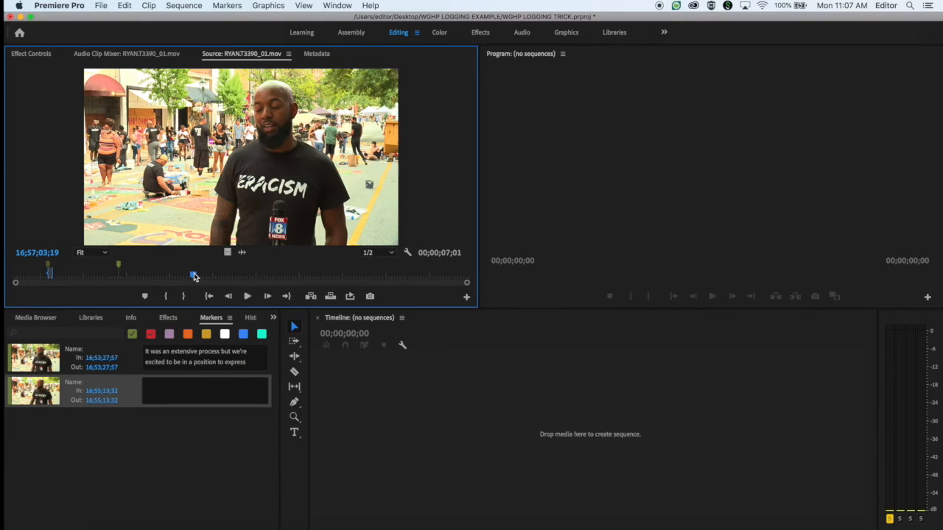
key("m")
left_click(271, 274)
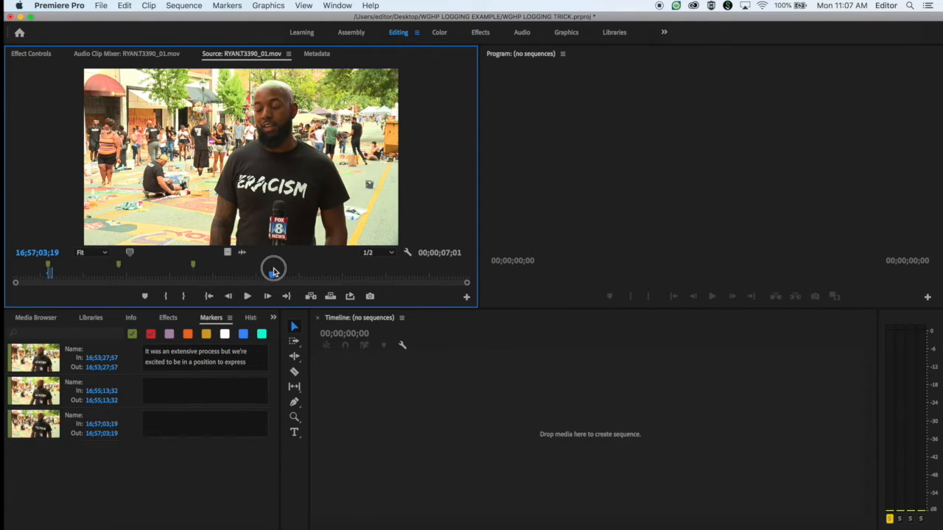
key("m")
Step: Paste the same "It was an extensive process" quote into the comments of the second, third and fourth markers
left_click(198, 387)
type("It was an extensive process but we're excited to be in a position to express ourselves and put it at the heart of Greensboro")
left_click(185, 420)
type("It was an extensive process but we're excited to be in a position to express ourselves and put it at the heart of Greensboro")
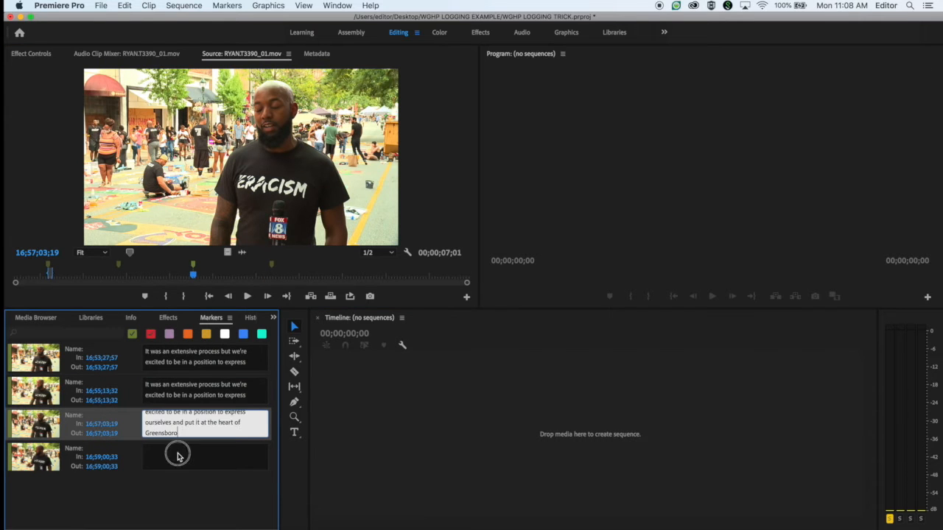
left_click(178, 453)
key("super+v")
Step: Place the playhead before the first marker and step forward through the clip's markers
left_click(78, 274)
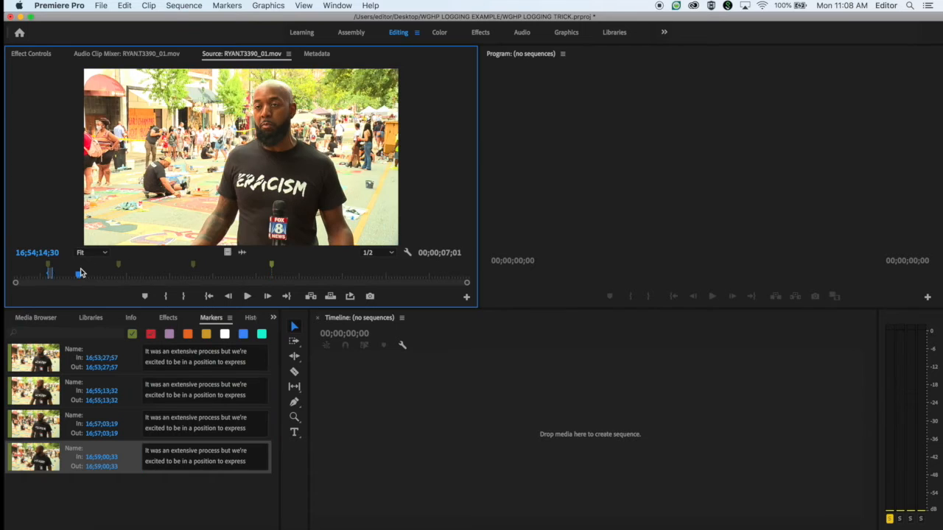
left_click(31, 274)
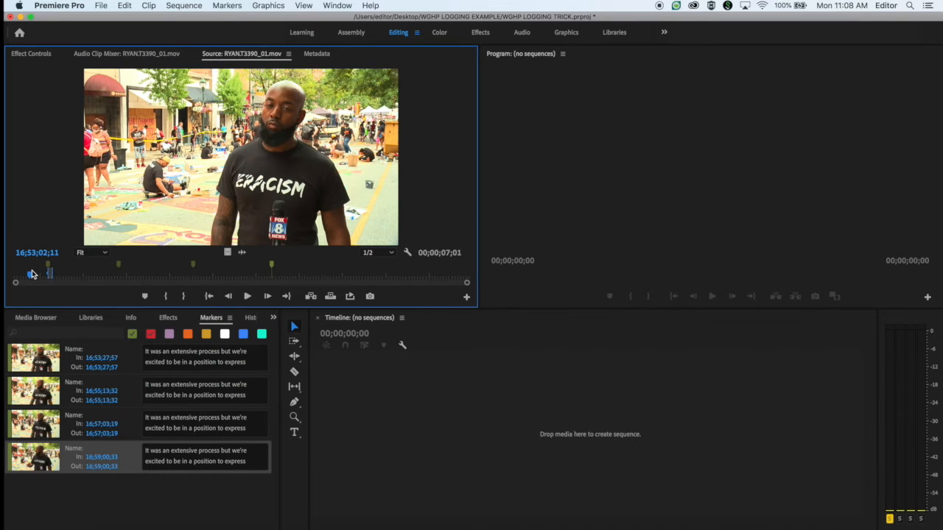
key("shift+m")
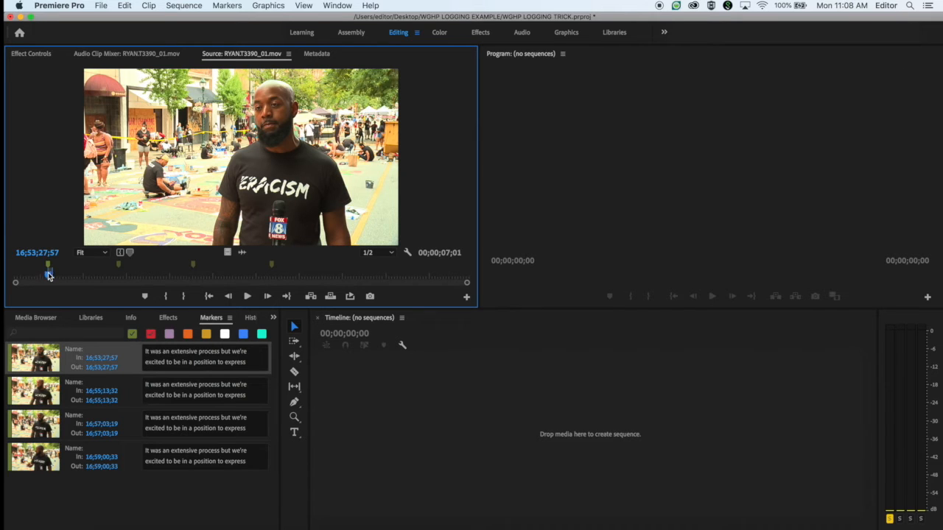
left_click_drag(48, 274, 31, 272)
key("shift+m")
key("shift+m")
key("shift+m")
key("shift+m")
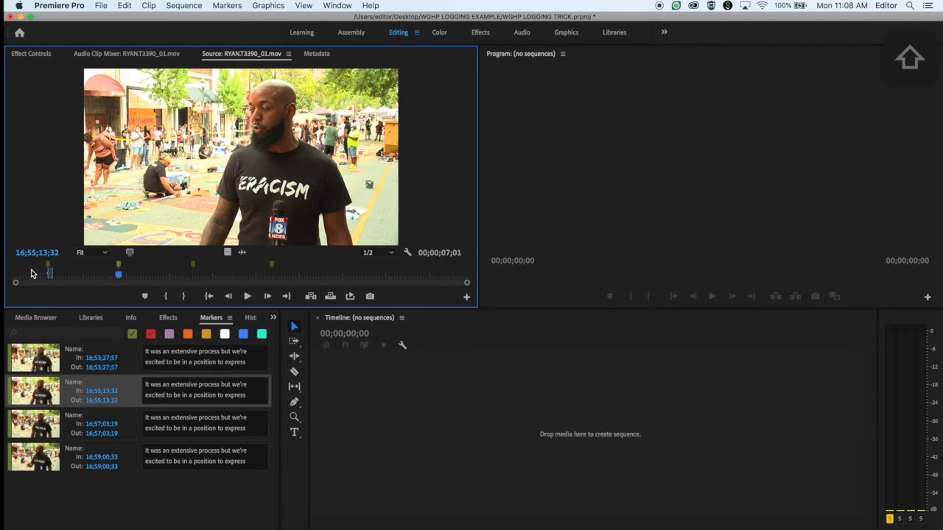
Step: Jump to the second, first and third markers from the marker list
left_click(129, 398)
left_click(128, 368)
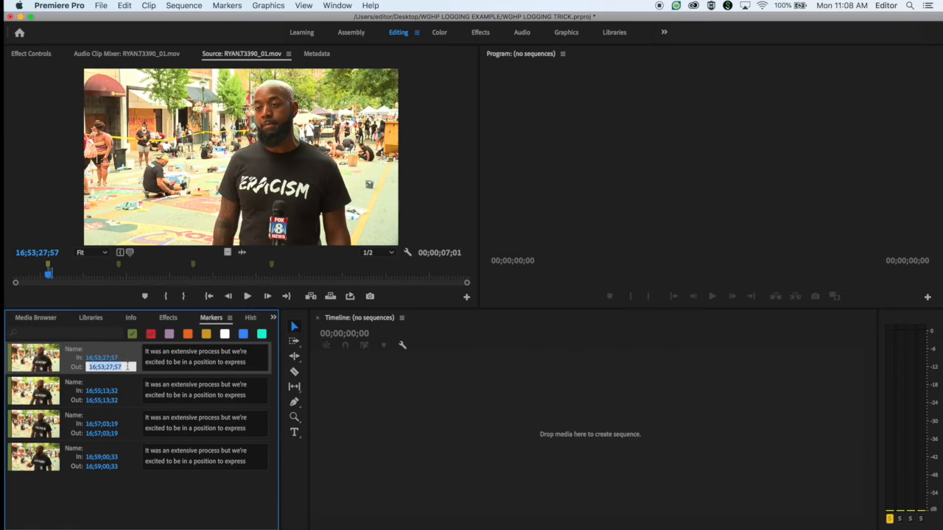
left_click(127, 424)
Step: Delete the fourth marker and add a replacement marker at 16;59;44;35
left_click(128, 456)
key("BackSpace")
left_click(153, 487)
left_click(132, 452)
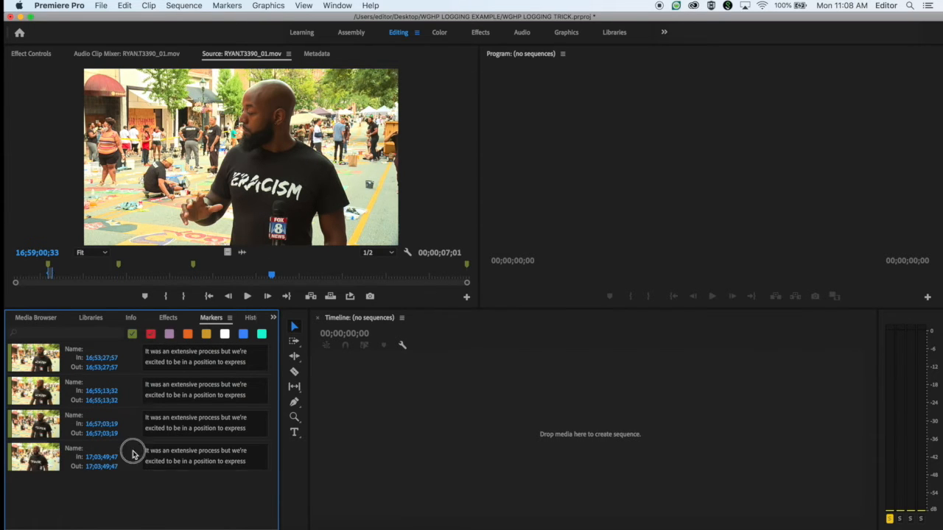
left_click(97, 494)
left_click(52, 462)
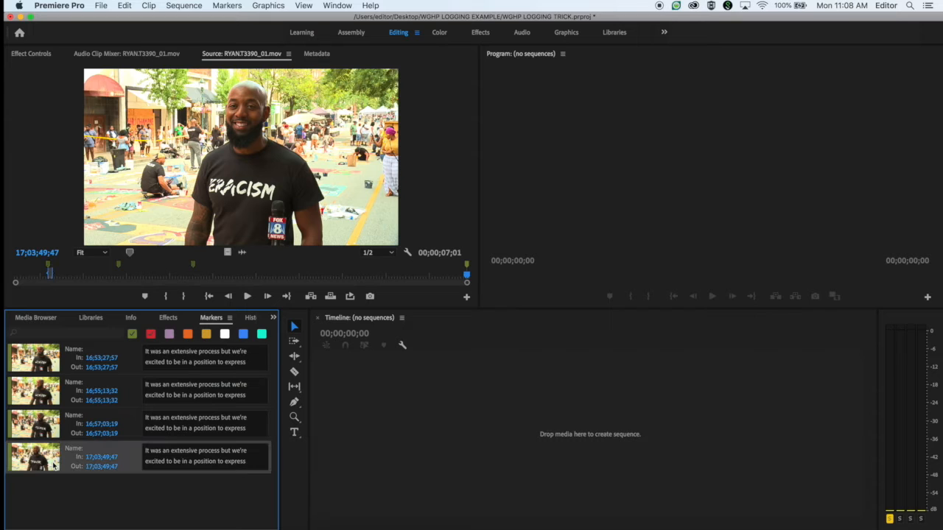
key("Delete")
left_click(302, 271)
key("m")
Step: Step forward from before the first marker through all the markers, go back through them, and step forward again
left_click(39, 274)
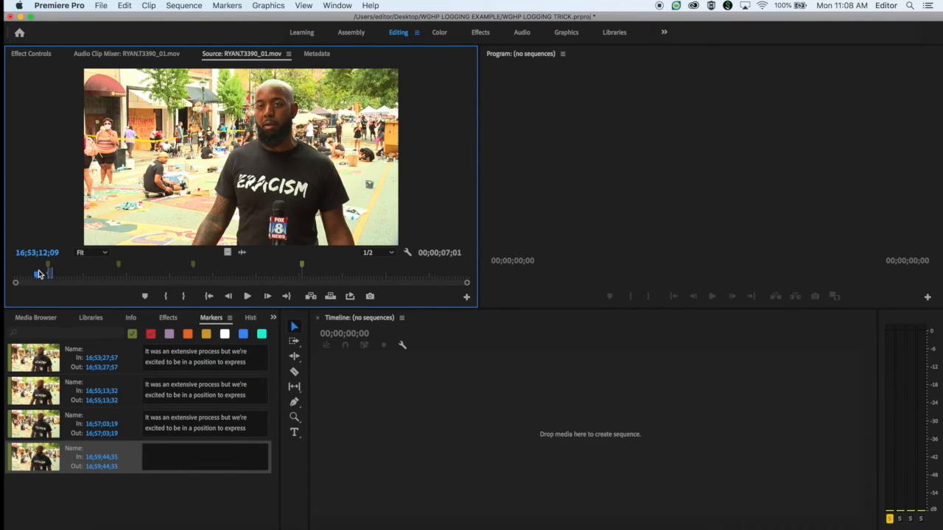
key("shift+m")
key("shift+m")
key("shift+m")
key("shift+m")
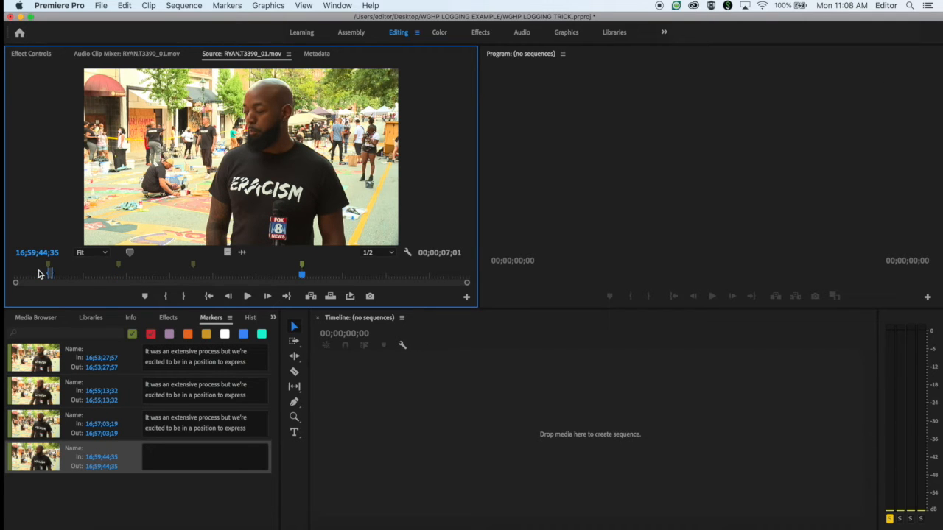
key("super+shift+m")
key("super+shift+m")
key("super+shift+m")
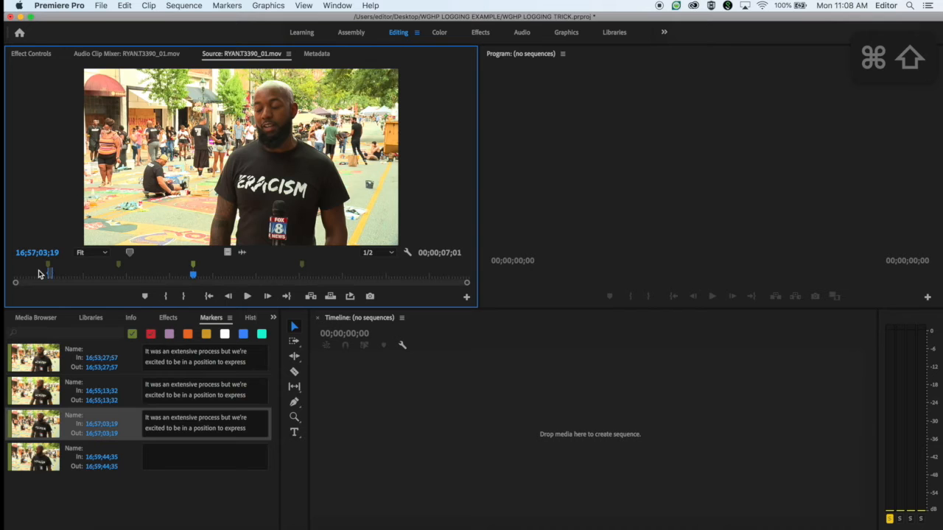
key("shift+m")
key("shift+m")
Step: Jump to the second, fourth and first markers from the marker list
left_click(129, 392)
left_click(130, 446)
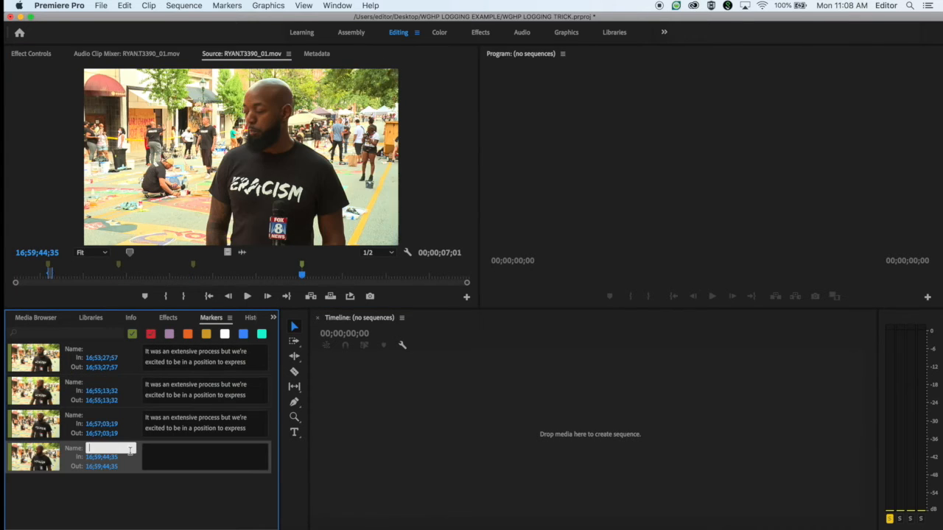
left_click(127, 366)
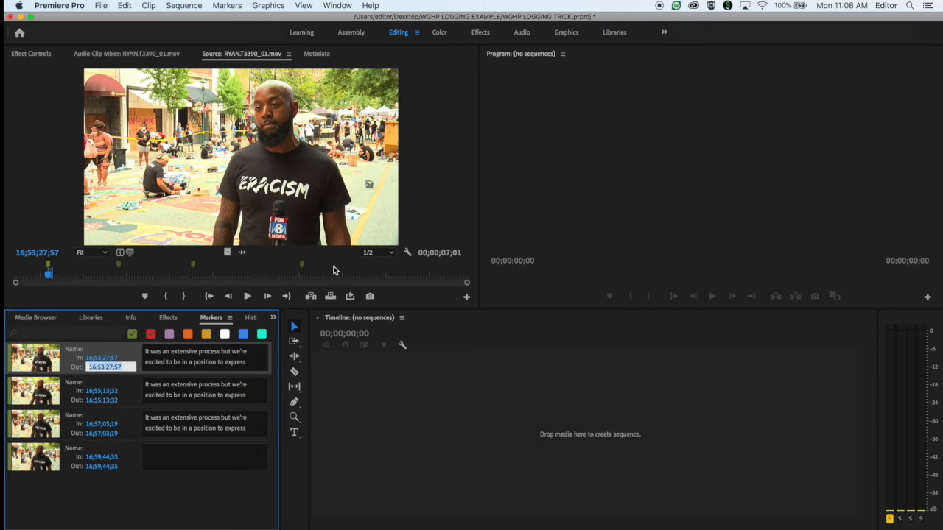
right_click(335, 266)
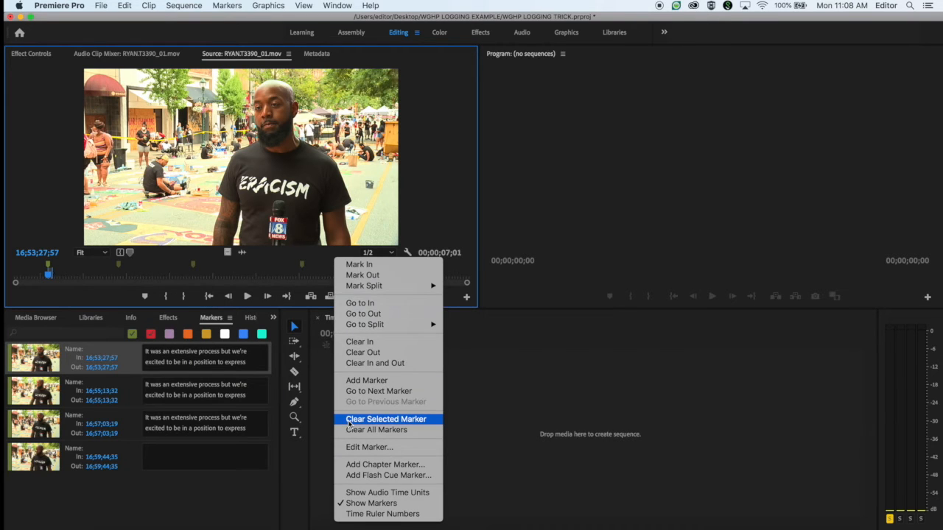
left_click(315, 267)
left_click(302, 265)
left_click(193, 265, "shift")
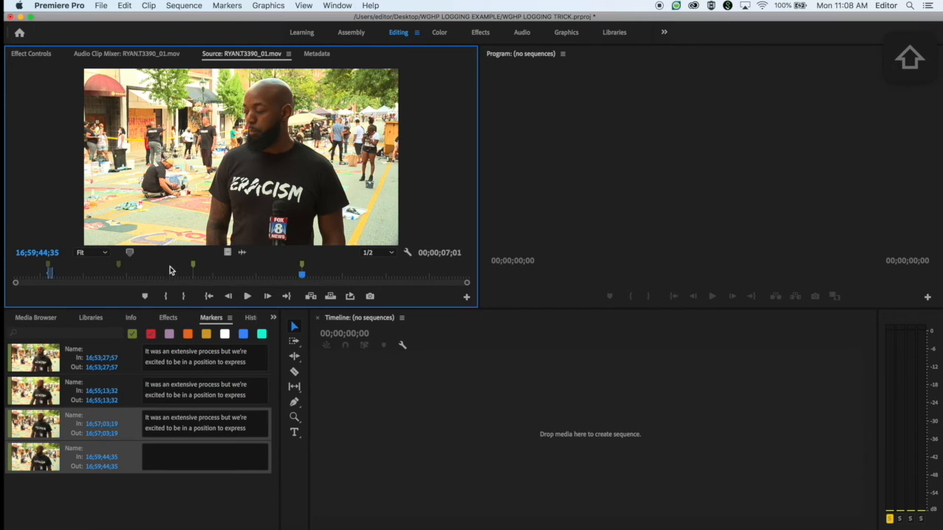
right_click(347, 269)
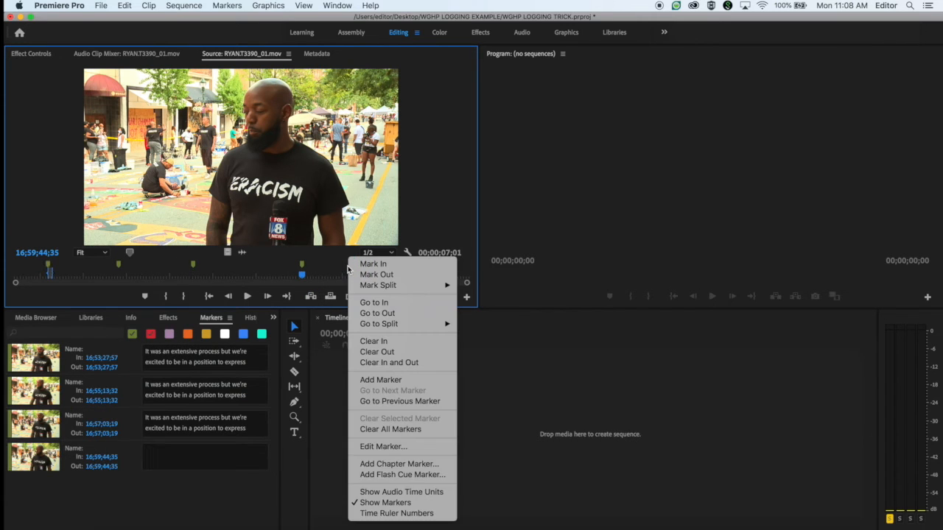
left_click(353, 315)
Step: Paste the copied "It was an extensive process but we're excited..." quote into the fourth marker's comment and jump to the first marker
left_click(209, 492)
left_click(225, 451)
key("super+v")
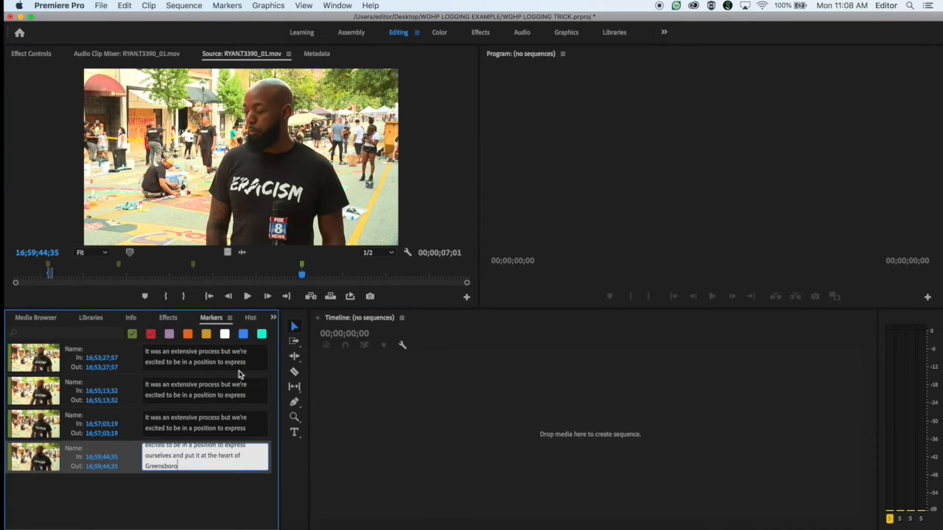
left_click(114, 348)
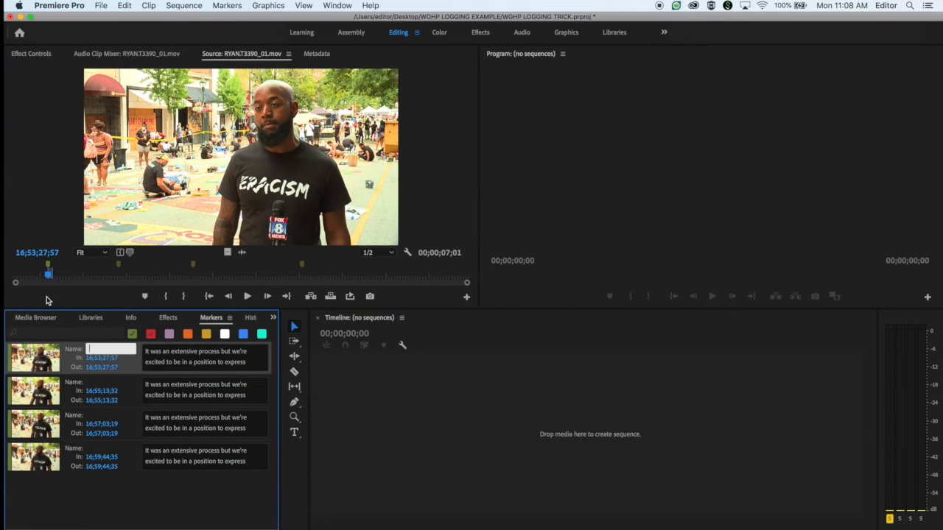
Step: Export the clip's markers as a Text File (*.txt) named WGHP LOGGING TRICK to the WGHP LOGGING EXAMPLE folder
left_click(105, 5)
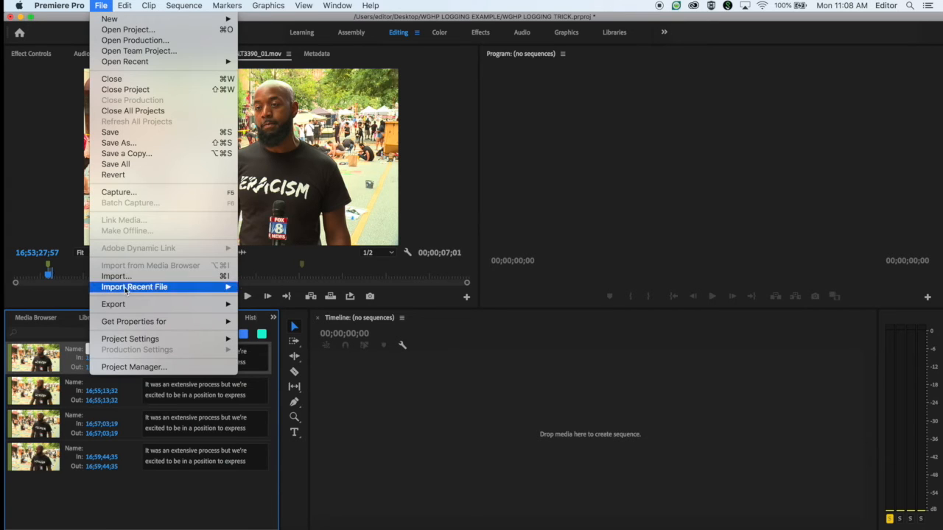
mouse_move(122, 305)
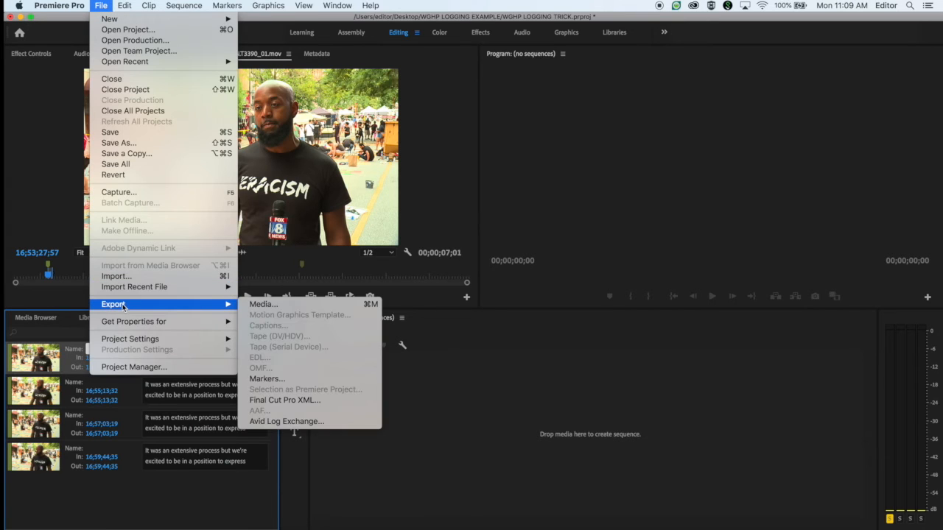
left_click(263, 378)
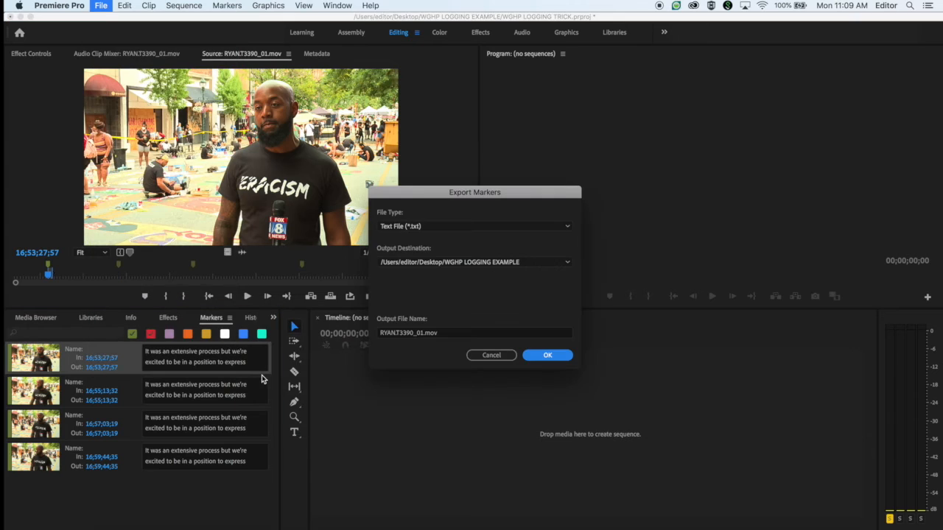
left_click(463, 226)
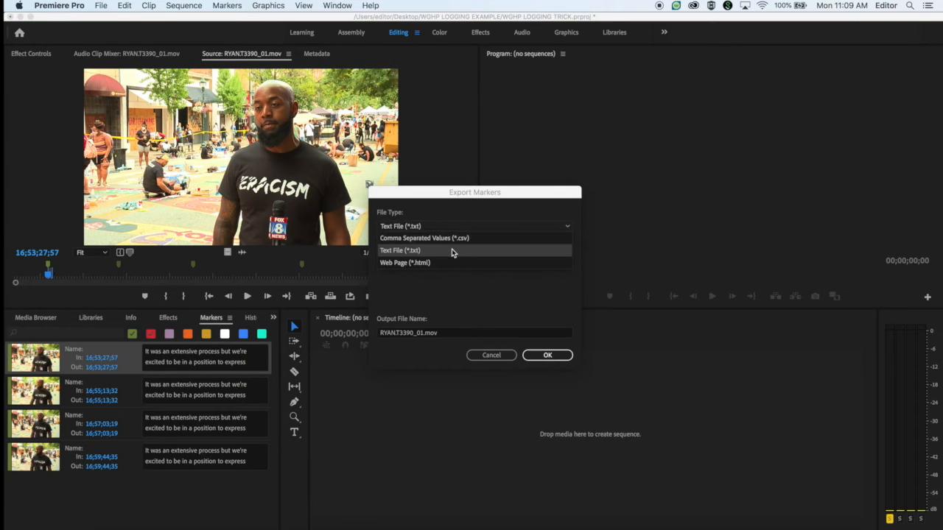
left_click(451, 251)
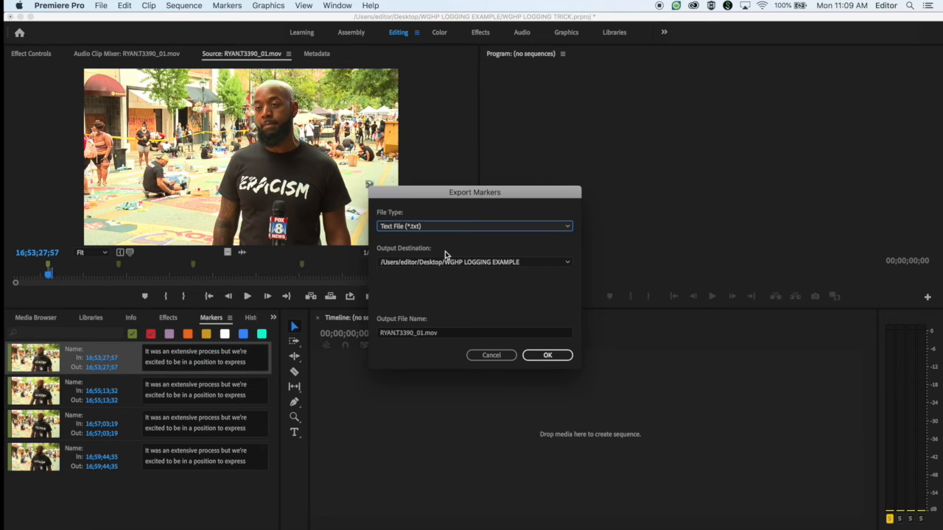
left_click(434, 333)
key("super+a")
key("BackSpace")
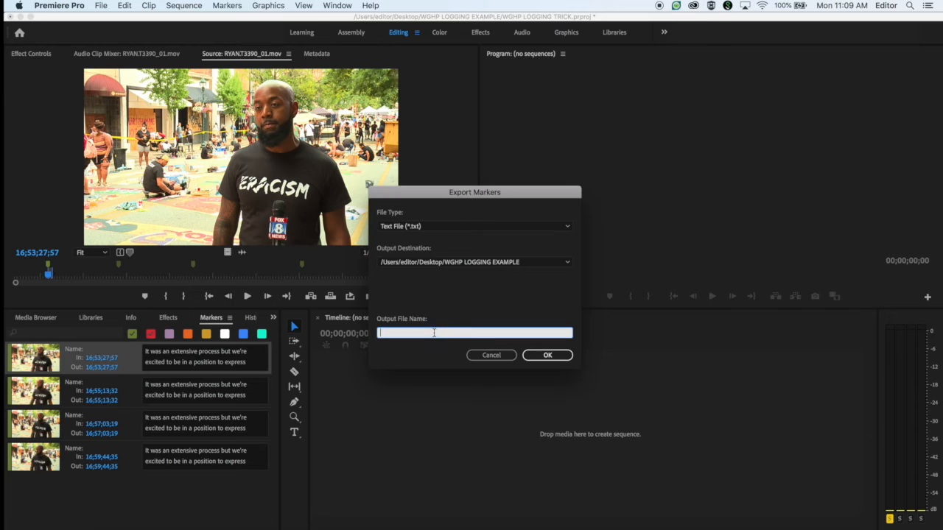
type("WGHP LOGGING TRICK")
left_click(541, 359)
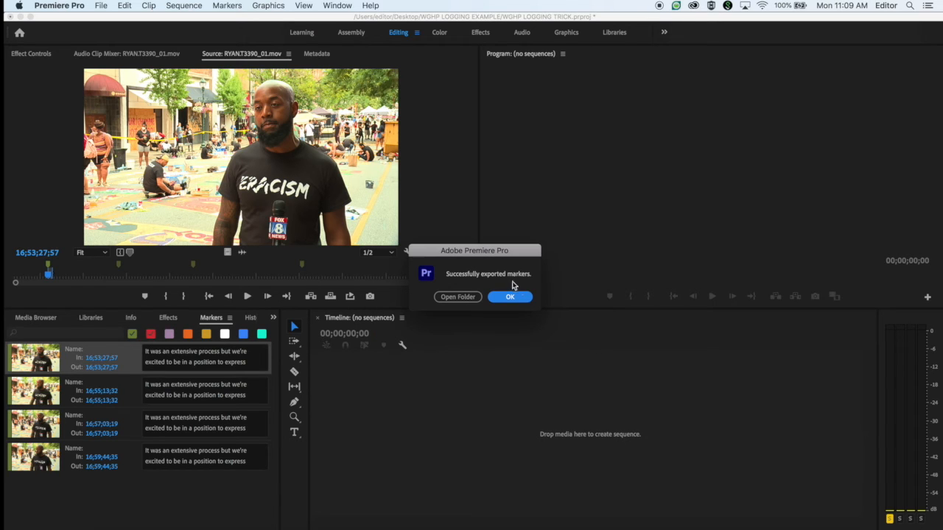
Step: Show the exported file in Finder and preview the contents of WGHP LOGGING TRICK.txt
left_click(448, 298)
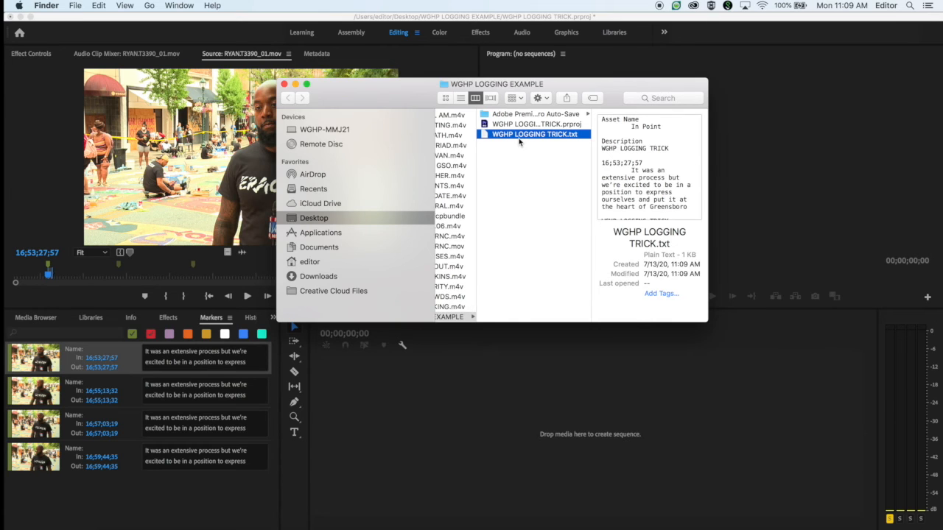
key("space")
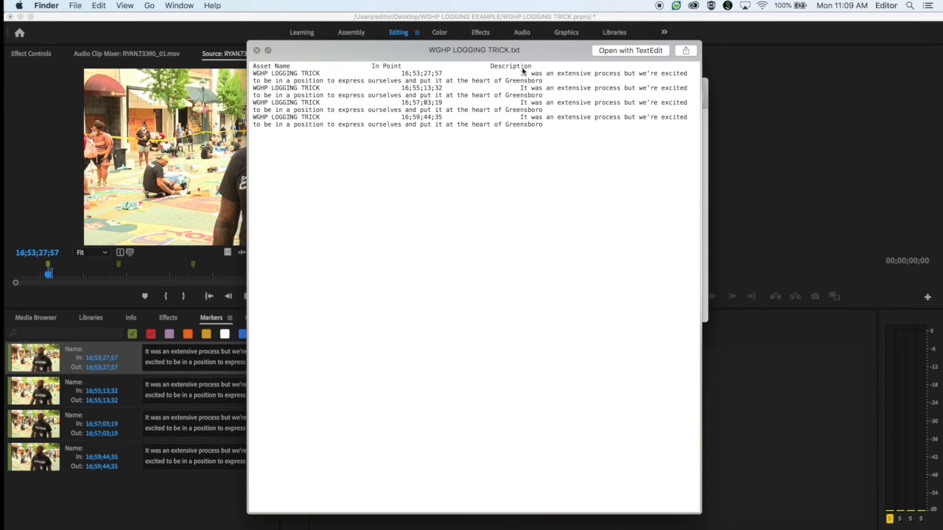
left_click(257, 52)
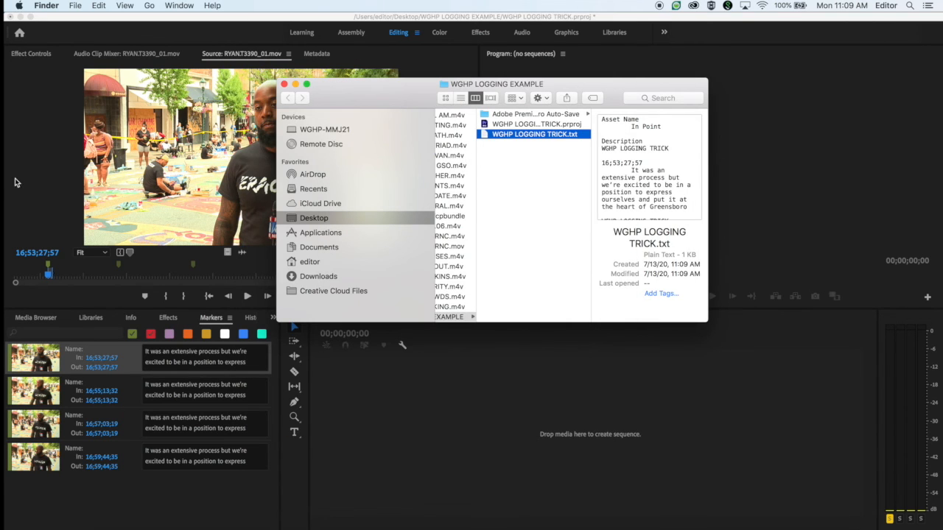
Step: Switch back to Premiere Pro and stretch the second marker into a range ending at 16;55;58;23
left_click(17, 182)
left_click(118, 265)
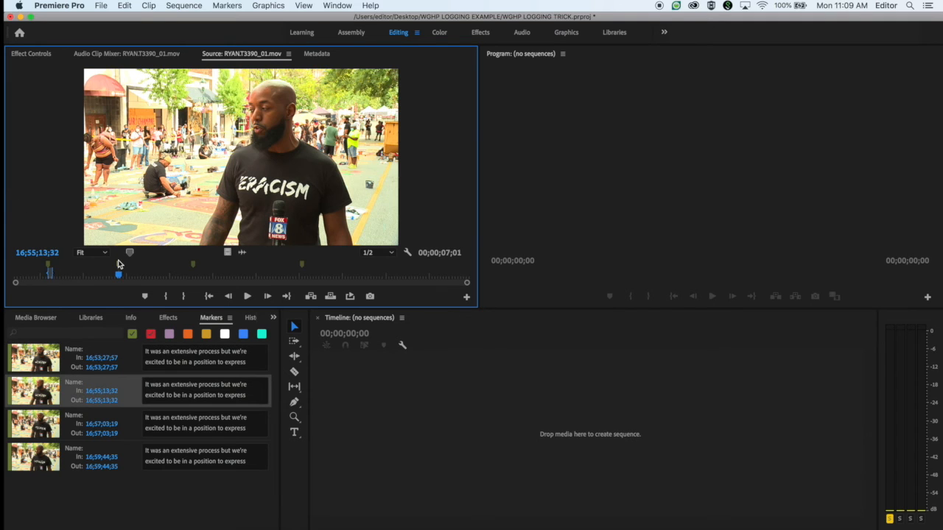
left_click_drag(118, 265, 150, 263)
Step: Add a marker at 16;54;24;28, between the first two markers, and stretch it to end at 16;54;35;16
left_click(87, 272)
key("space")
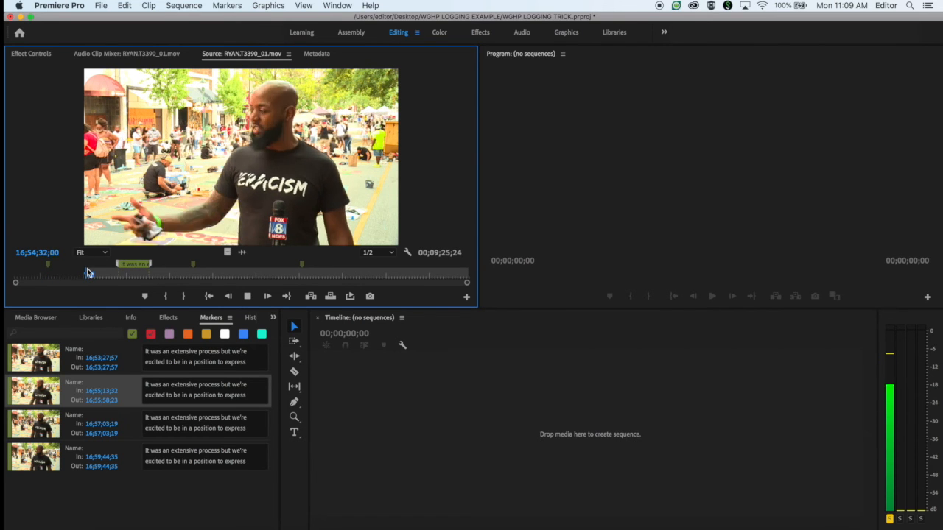
key("space")
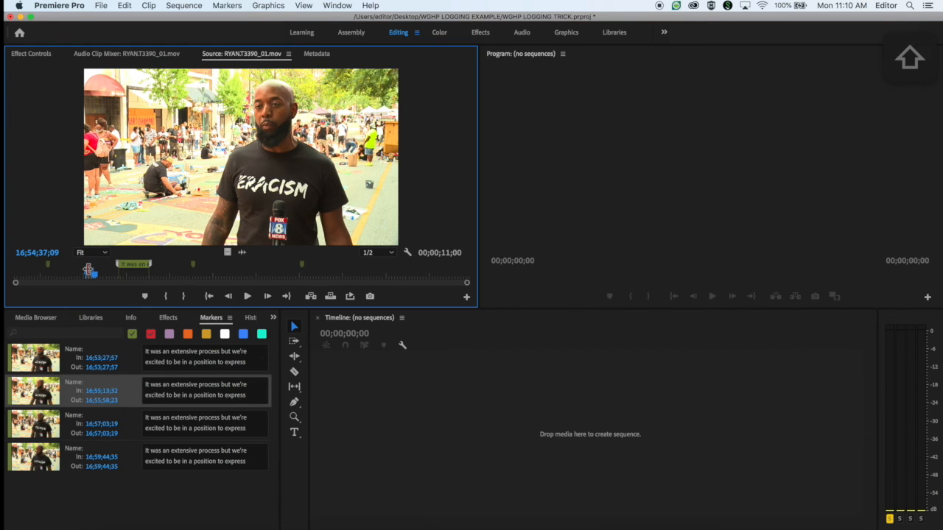
left_click(87, 270)
key("m")
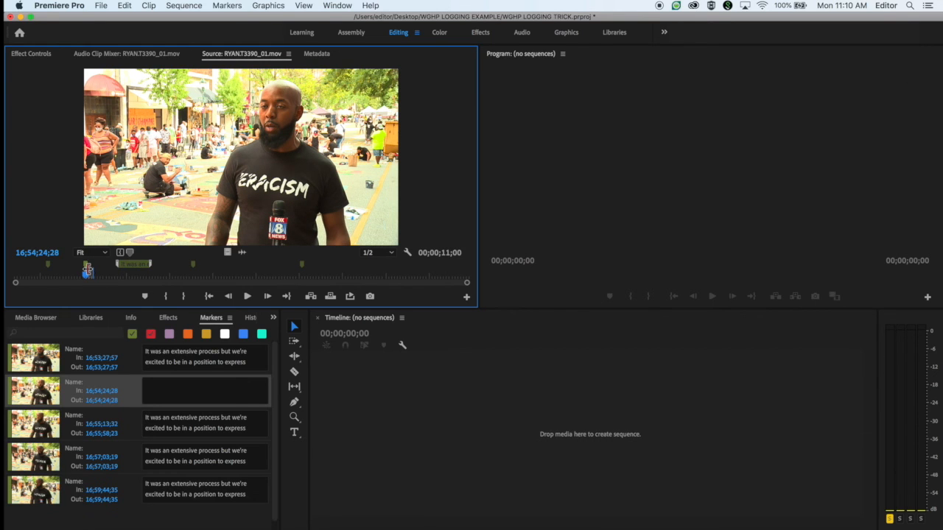
left_click(85, 267, "alt")
left_click_drag(85, 267, 89, 265)
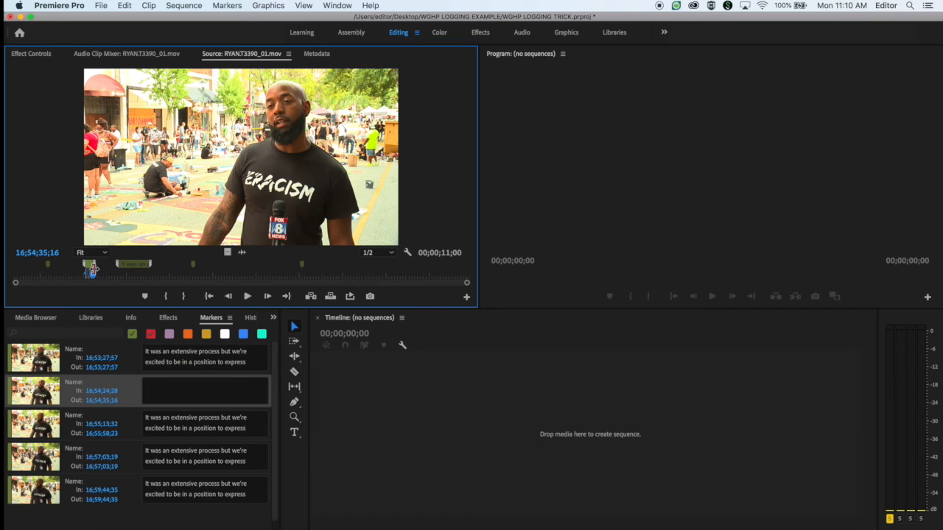
Step: Add a marker at 16;57;58;58, between the last two markers
left_click(232, 276)
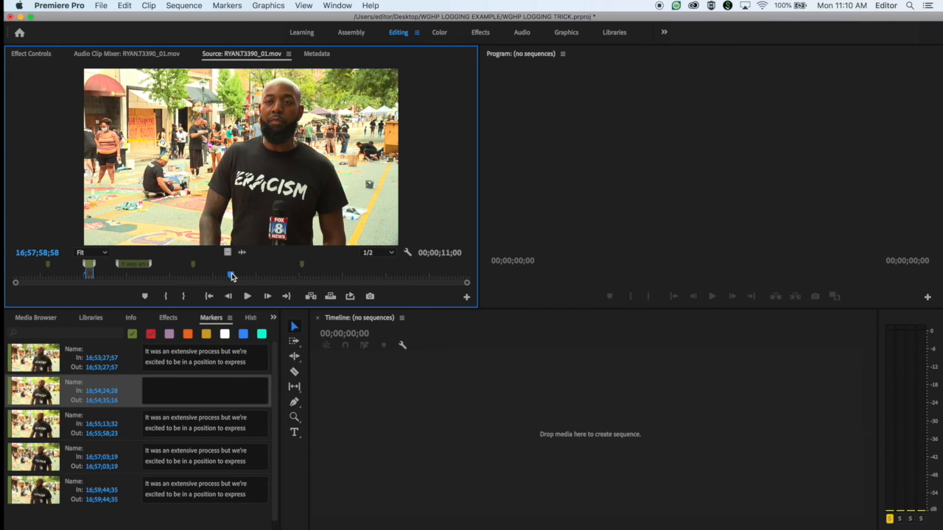
key("m")
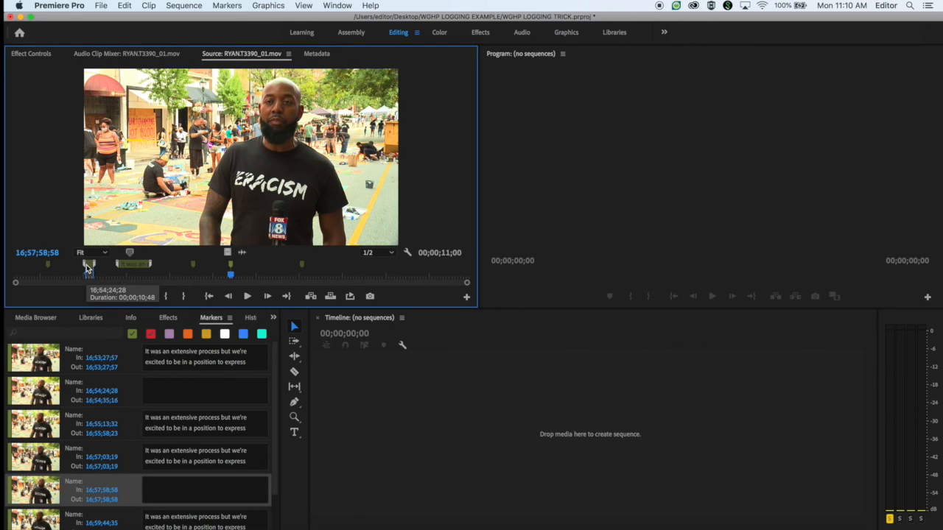
left_click(209, 261)
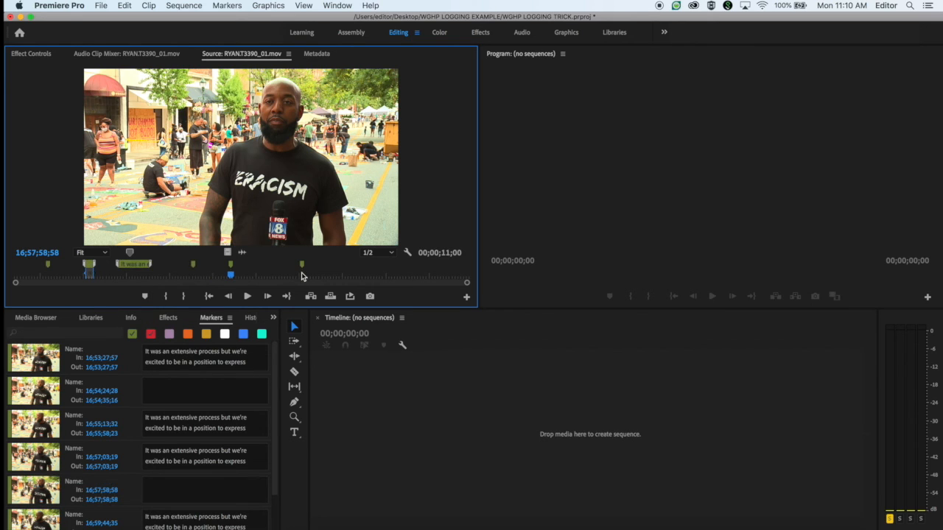